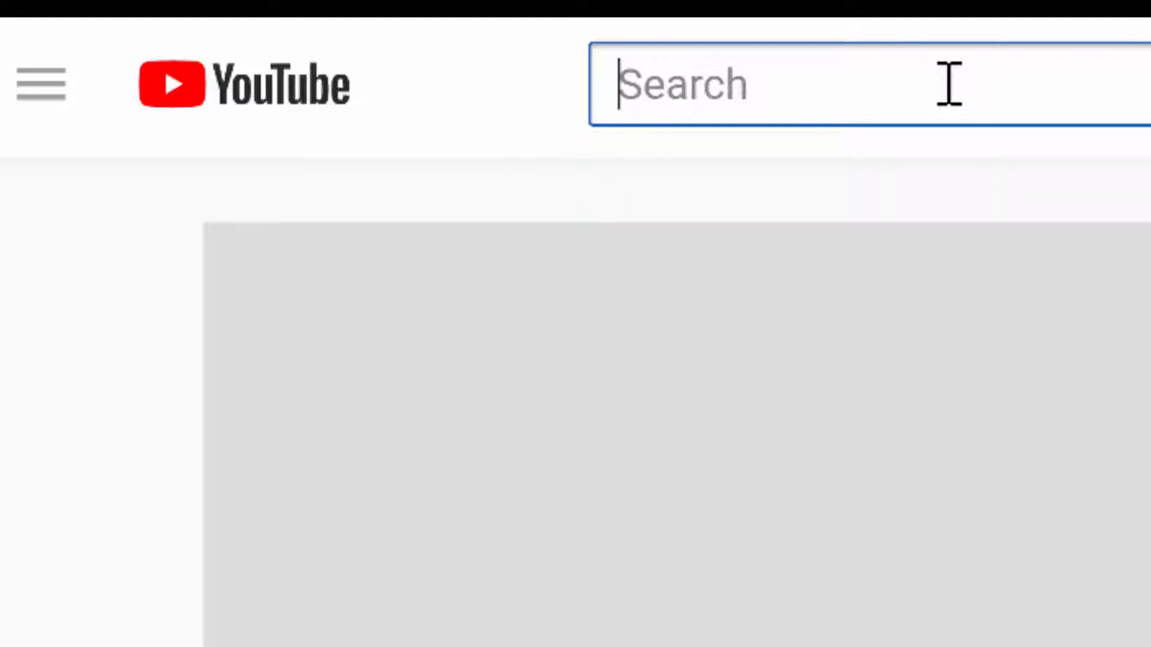
Search YouTube for 'best knitting needles' and scroll through the video thumbnails in the results
{"action": "type", "text": "best"}
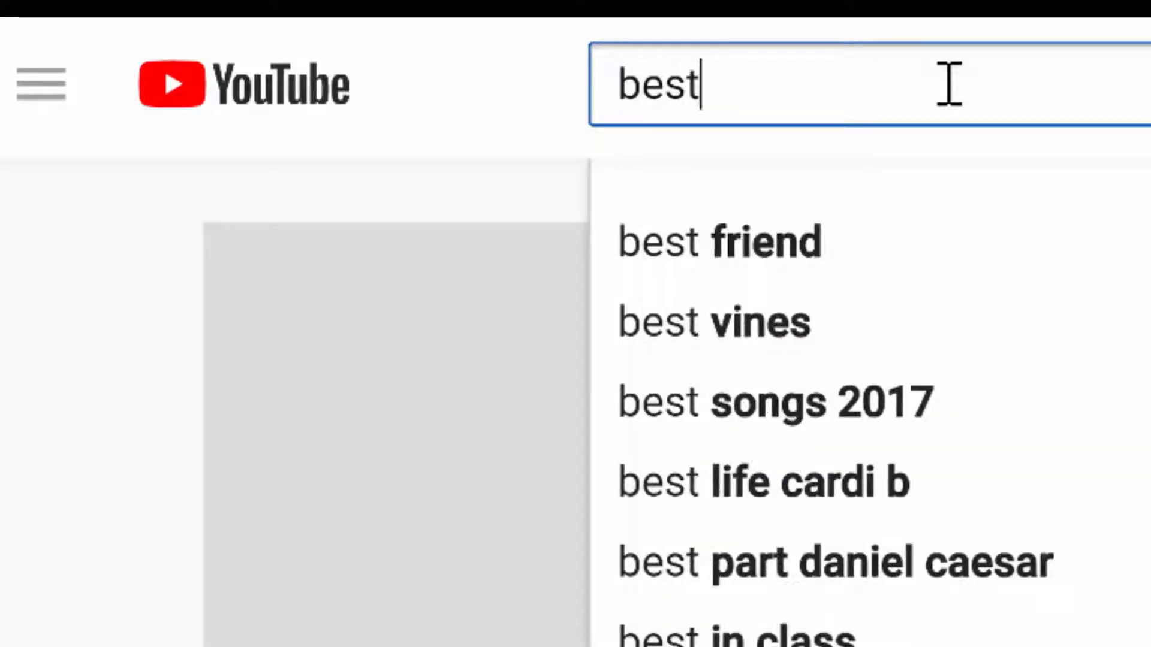
{"action": "type", "text": " knitting "}
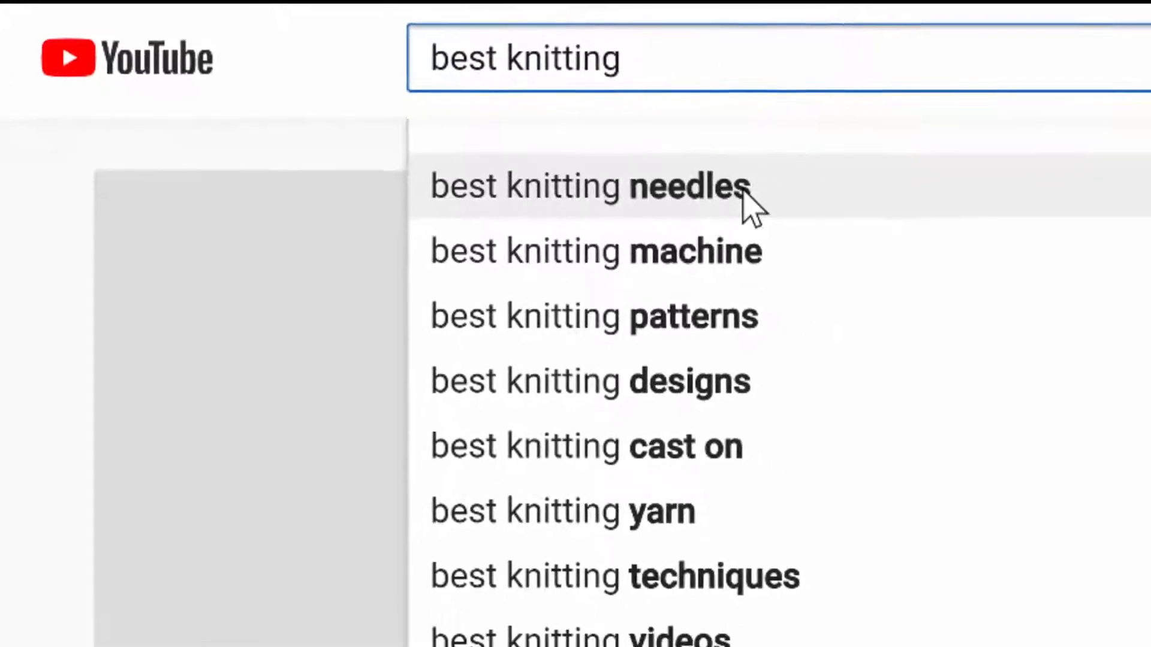
{"action": "type", "text": "e"}
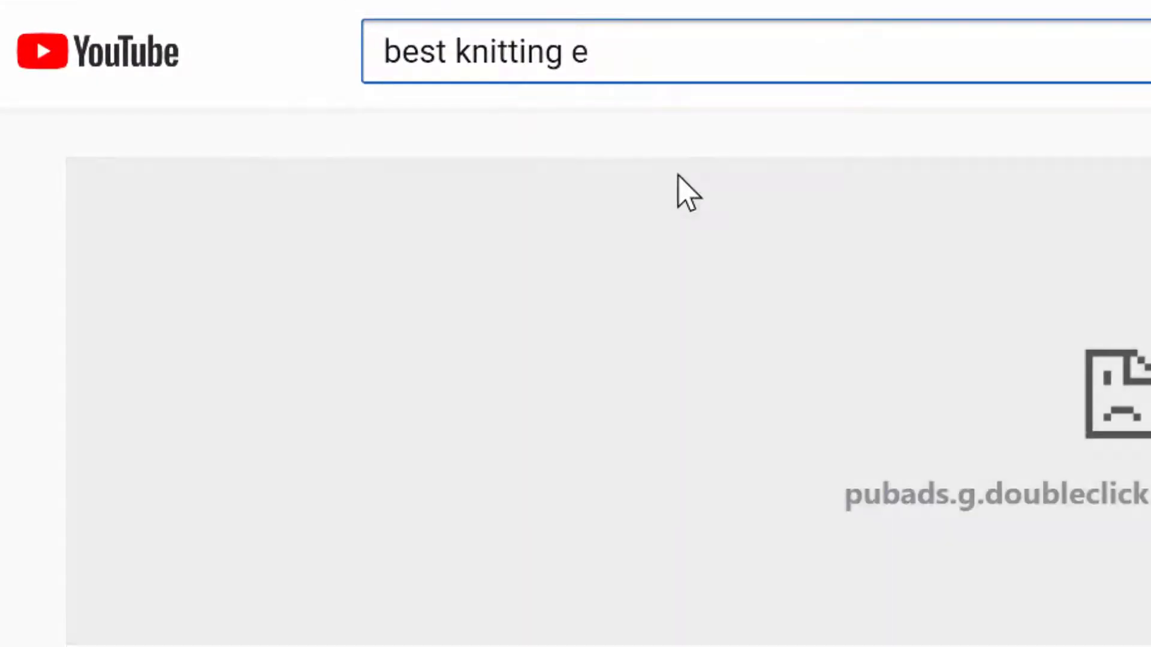
{"action": "key", "text": "BackSpace"}
{"action": "type", "text": "ne"}
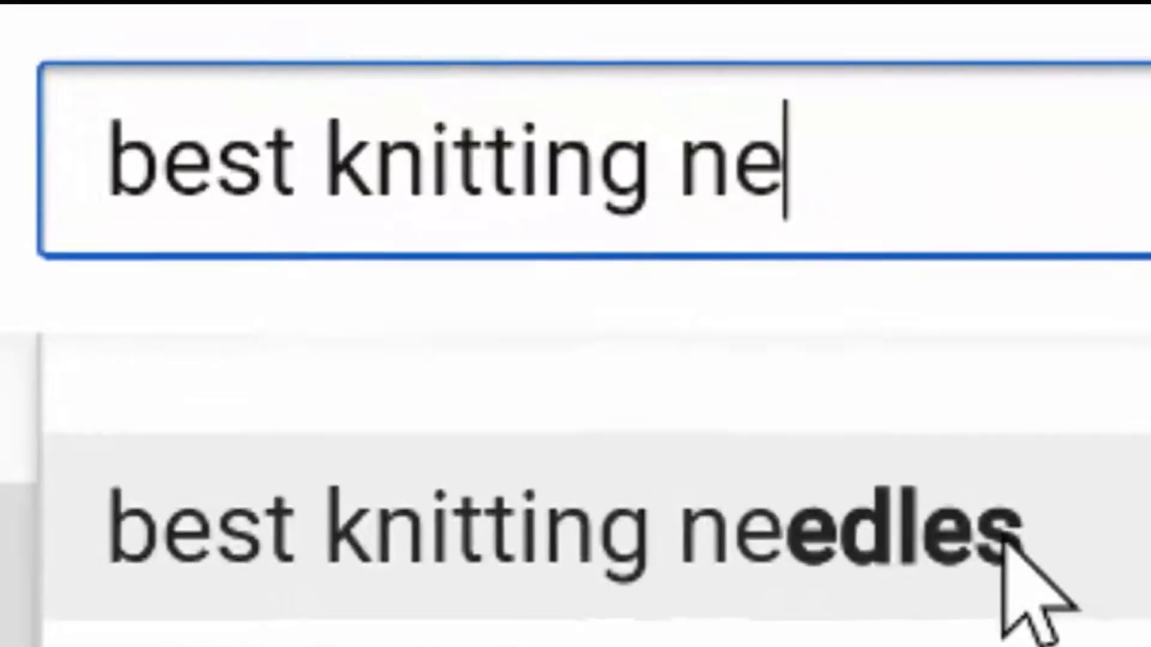
{"action": "left_click", "coordinate": [1004, 536]}
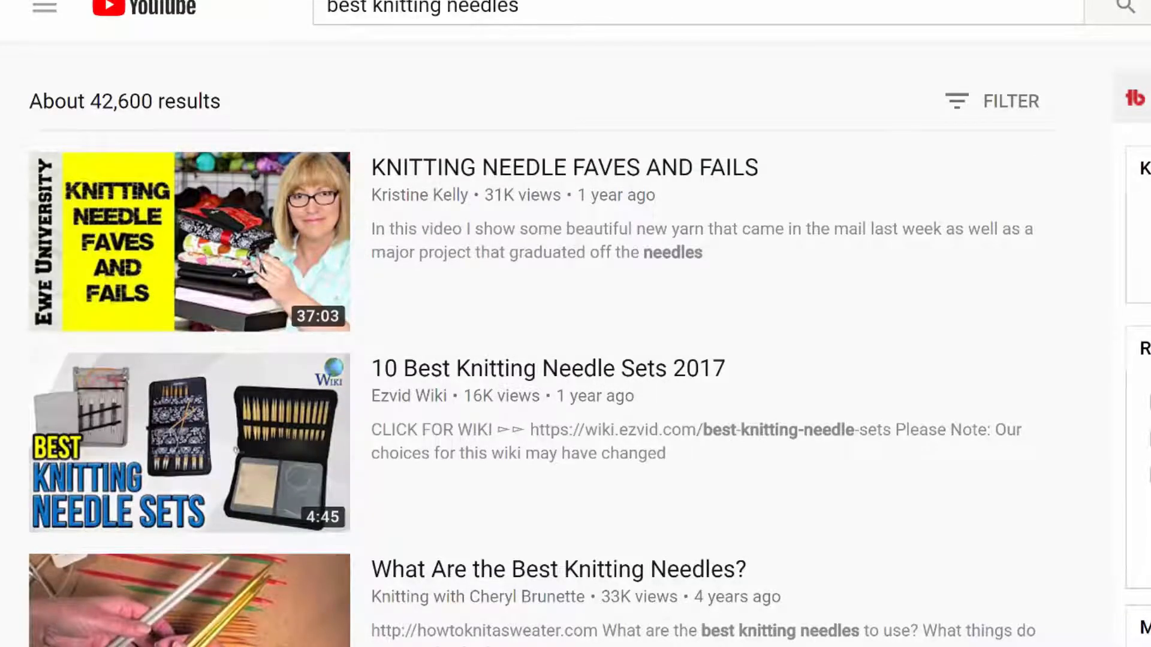
{"action": "scroll", "coordinate": [905, 60], "scroll_direction": "down", "scroll_amount": 2}
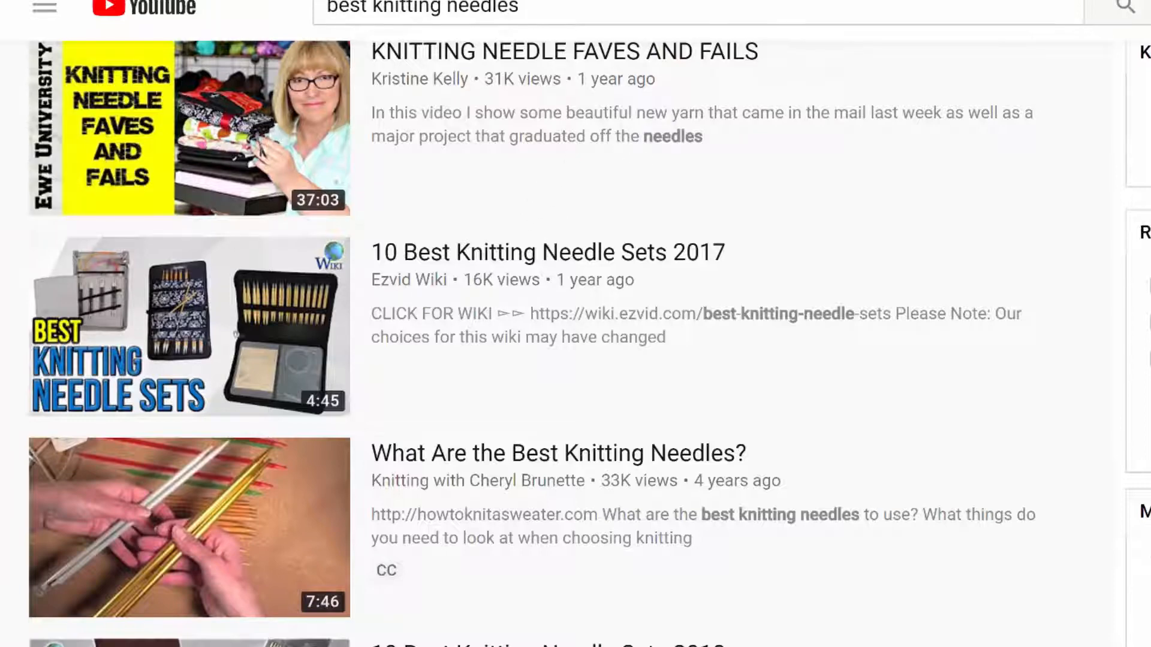
{"action": "scroll", "coordinate": [575, 343], "scroll_direction": "down", "scroll_amount": 1}
{"action": "scroll", "coordinate": [576, 342], "scroll_direction": "up", "scroll_amount": 1}
{"action": "scroll", "coordinate": [576, 343], "scroll_direction": "down", "scroll_amount": 2}
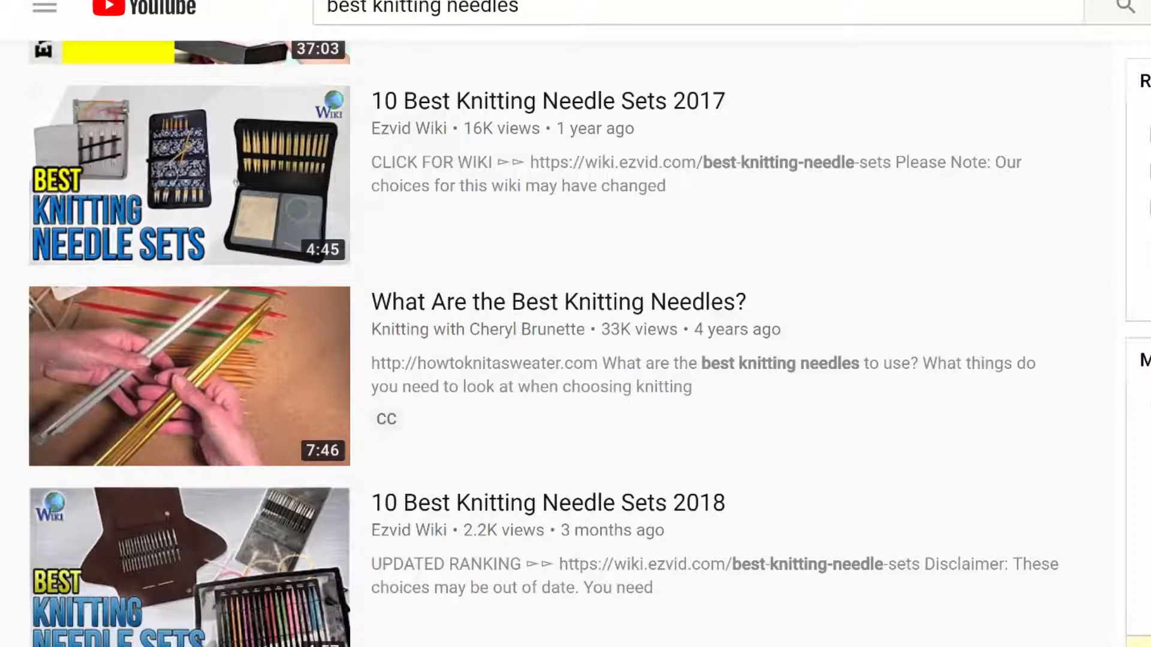
{"action": "scroll", "coordinate": [783, 272], "scroll_direction": "down", "scroll_amount": 3}
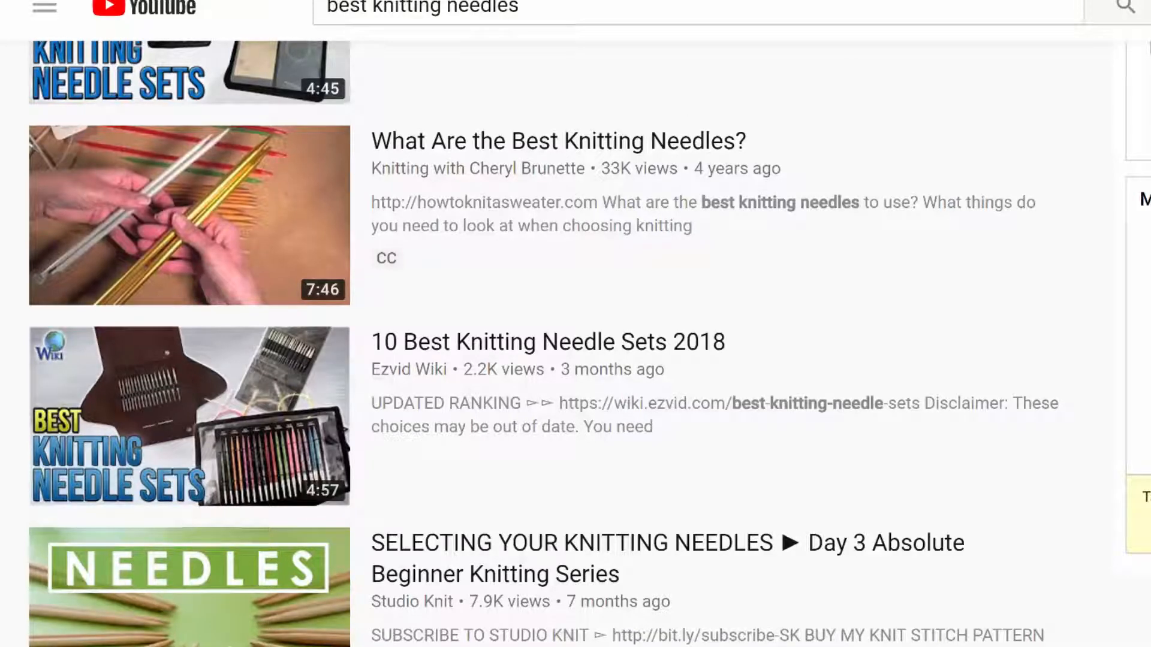
{"action": "scroll", "coordinate": [575, 343], "scroll_direction": "down", "scroll_amount": 3}
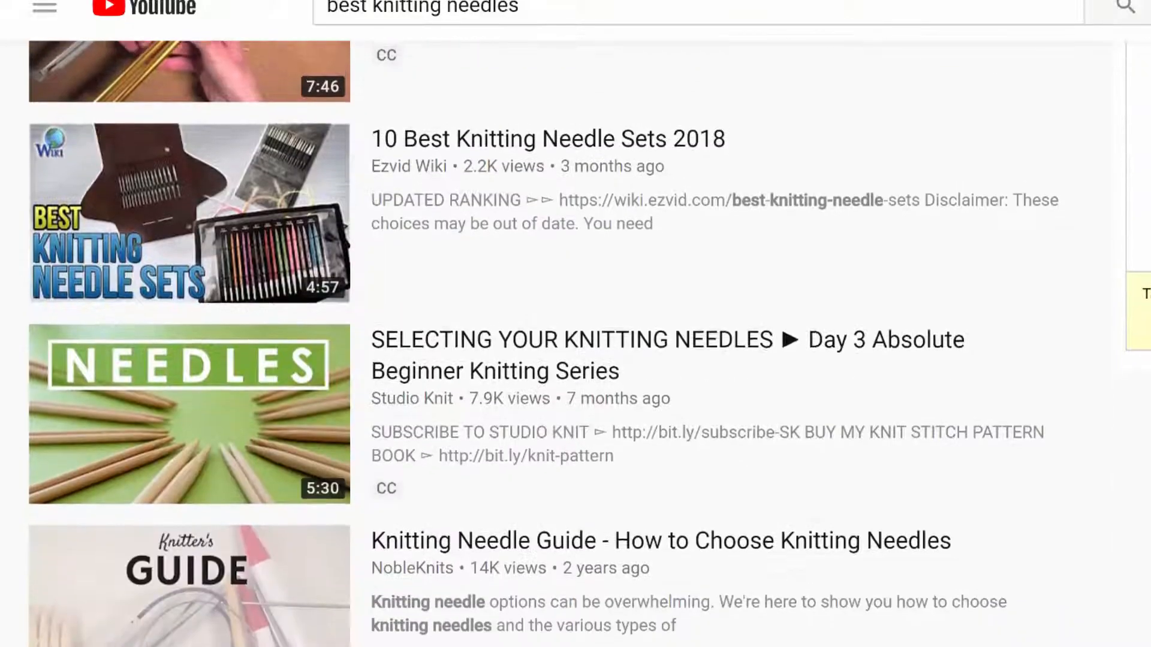
{"action": "scroll", "coordinate": [575, 344], "scroll_direction": "up", "scroll_amount": 5}
{"action": "scroll", "coordinate": [575, 344], "scroll_direction": "up", "scroll_amount": 1}
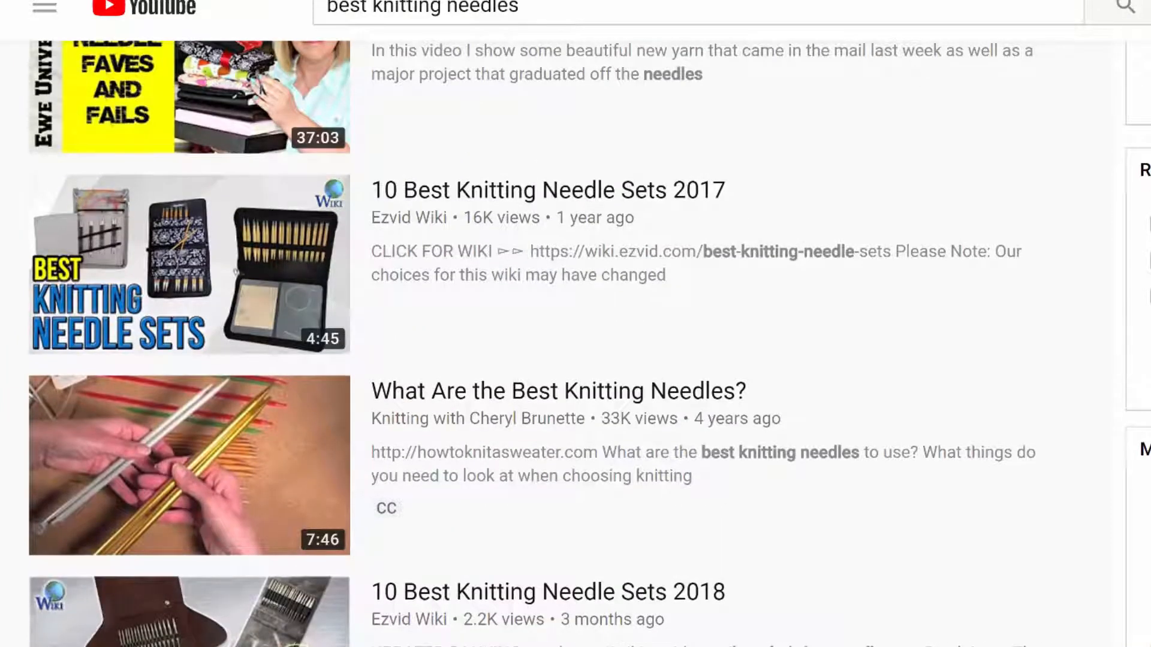
{"action": "scroll", "coordinate": [575, 343], "scroll_direction": "down", "scroll_amount": 2}
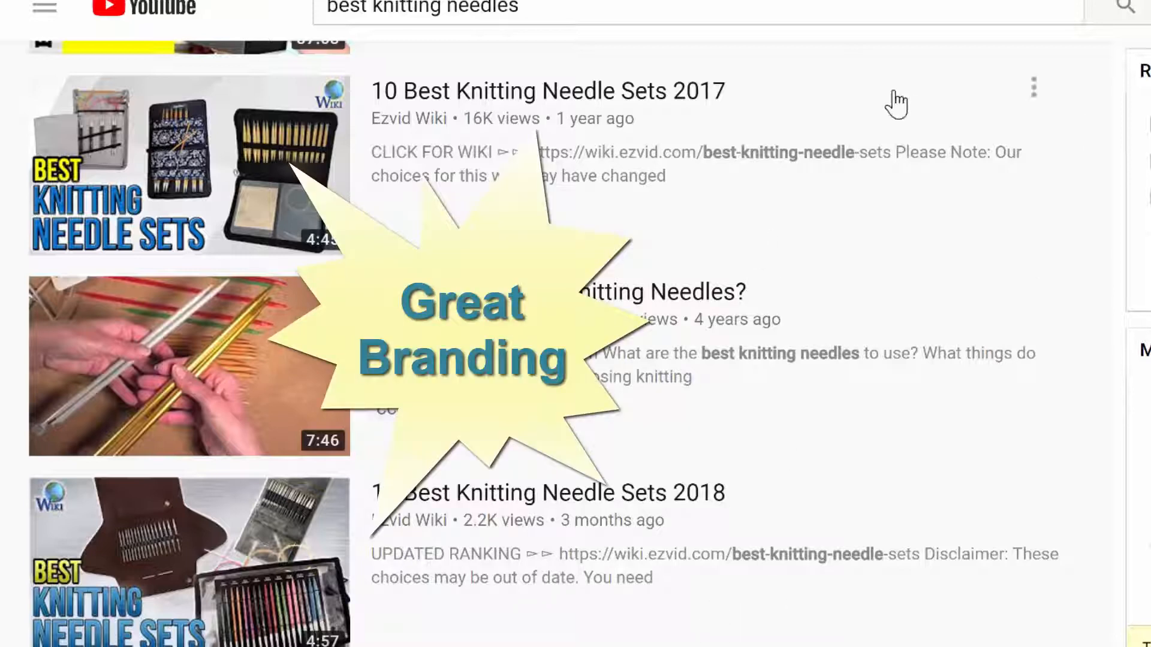
{"action": "scroll", "coordinate": [763, 645], "scroll_direction": "down", "scroll_amount": 10}
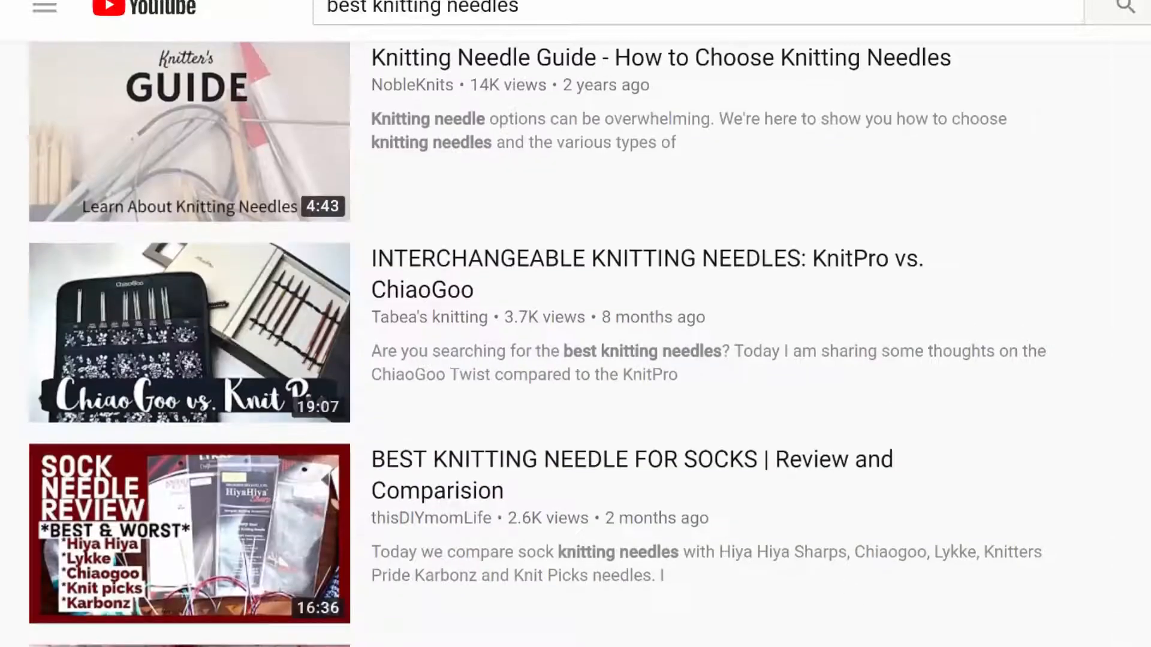
{"action": "scroll", "coordinate": [538, 343], "scroll_direction": "down", "scroll_amount": 10}
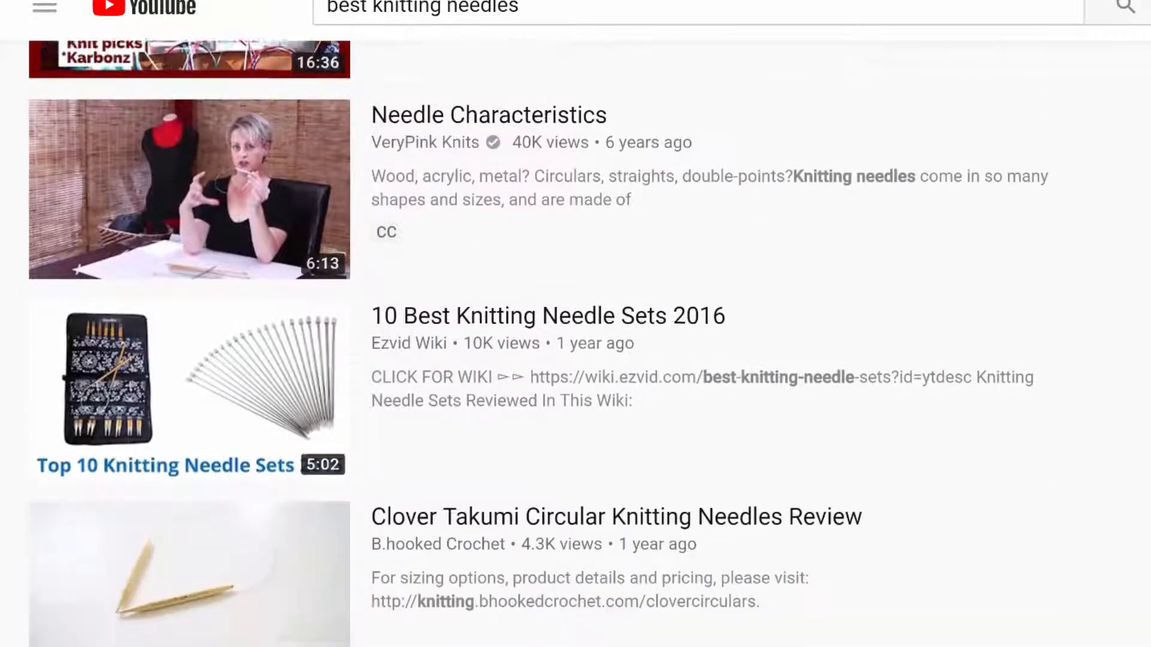
{"action": "scroll", "coordinate": [539, 343], "scroll_direction": "down", "scroll_amount": 2}
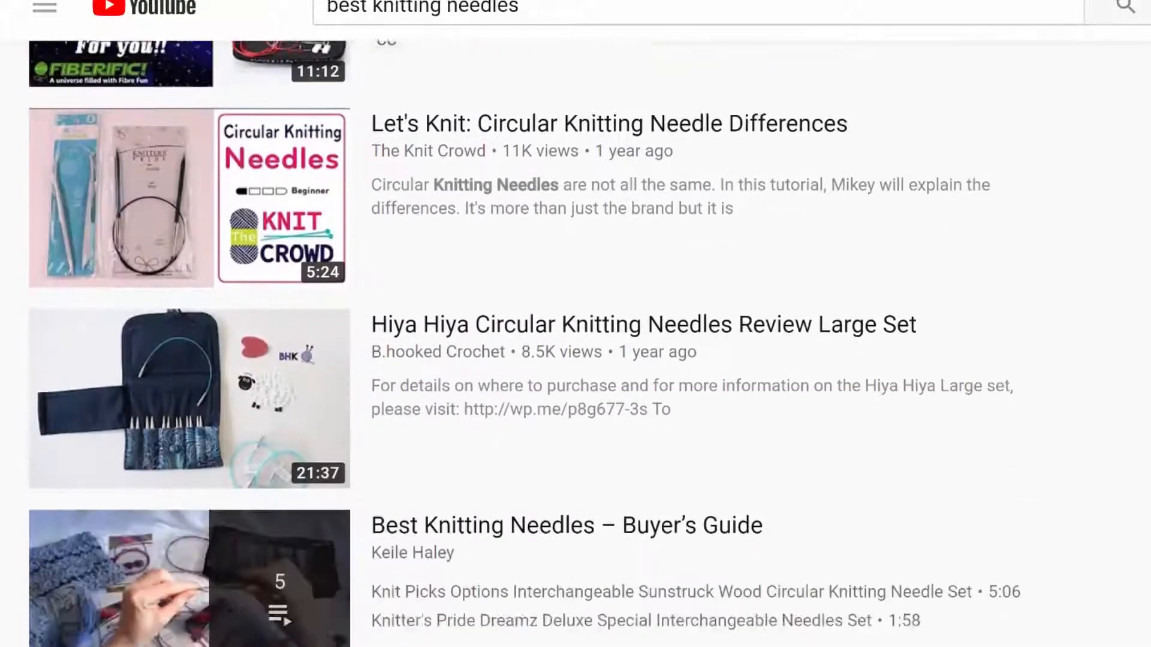
{"action": "scroll", "coordinate": [538, 342], "scroll_direction": "up", "scroll_amount": 20}
{"action": "scroll", "coordinate": [538, 342], "scroll_direction": "up", "scroll_amount": 20}
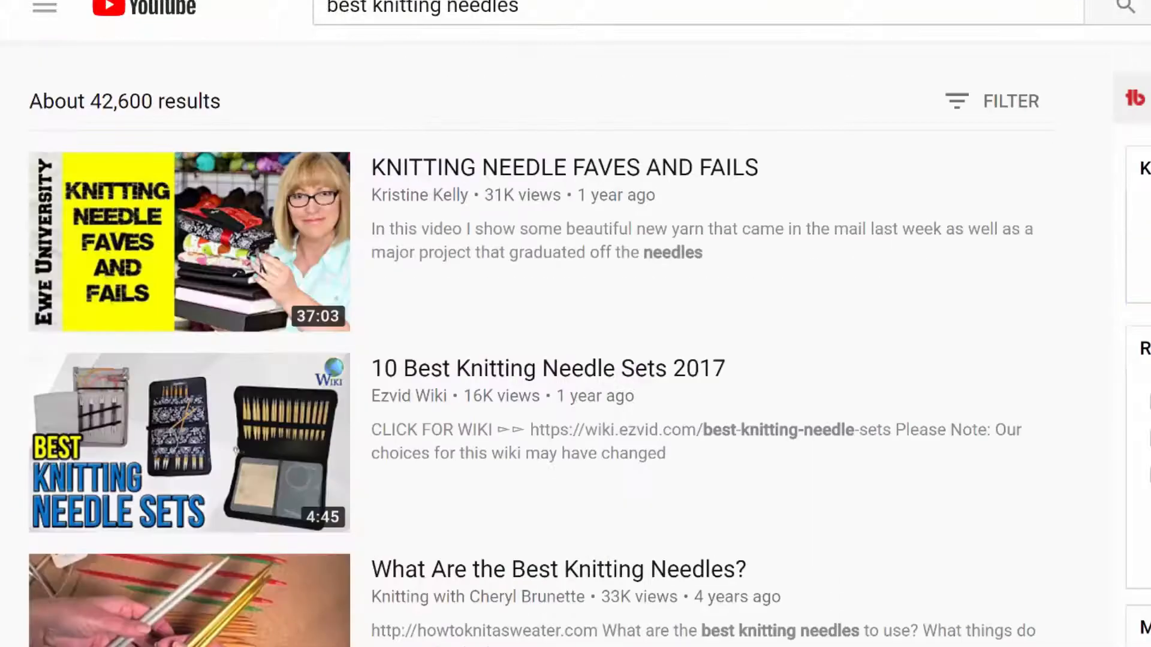
{"action": "scroll", "coordinate": [538, 342], "scroll_direction": "down", "scroll_amount": 10}
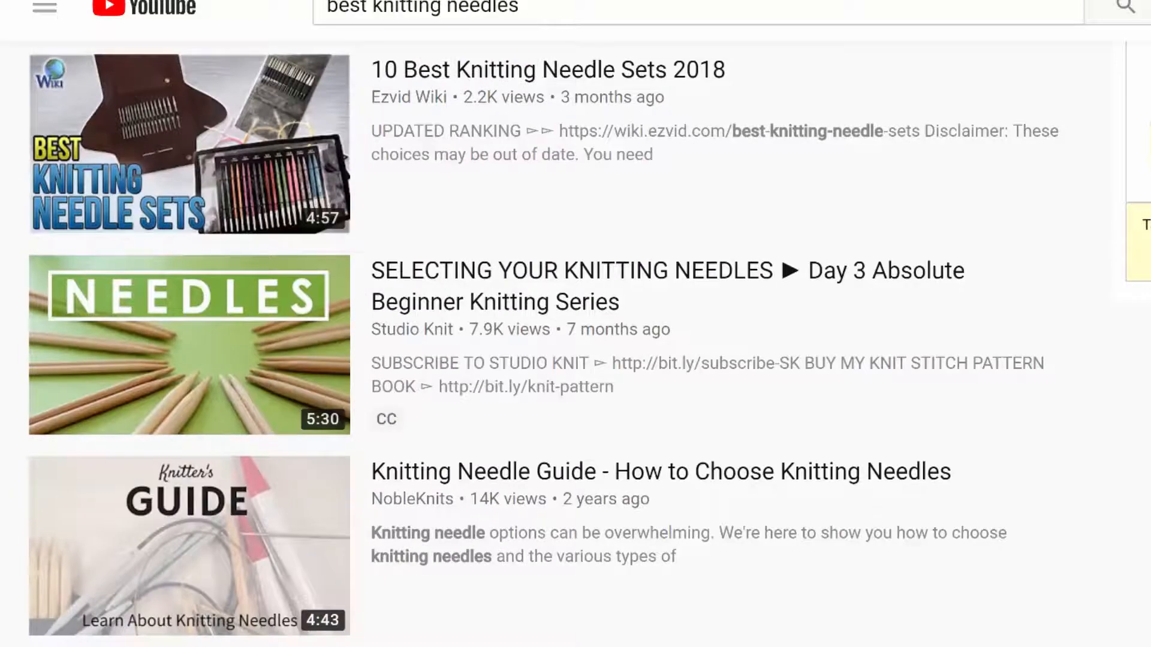
Scroll back through the 'best knitting needles' results for a final look
{"action": "scroll", "coordinate": [539, 342], "scroll_direction": "up", "scroll_amount": 8}
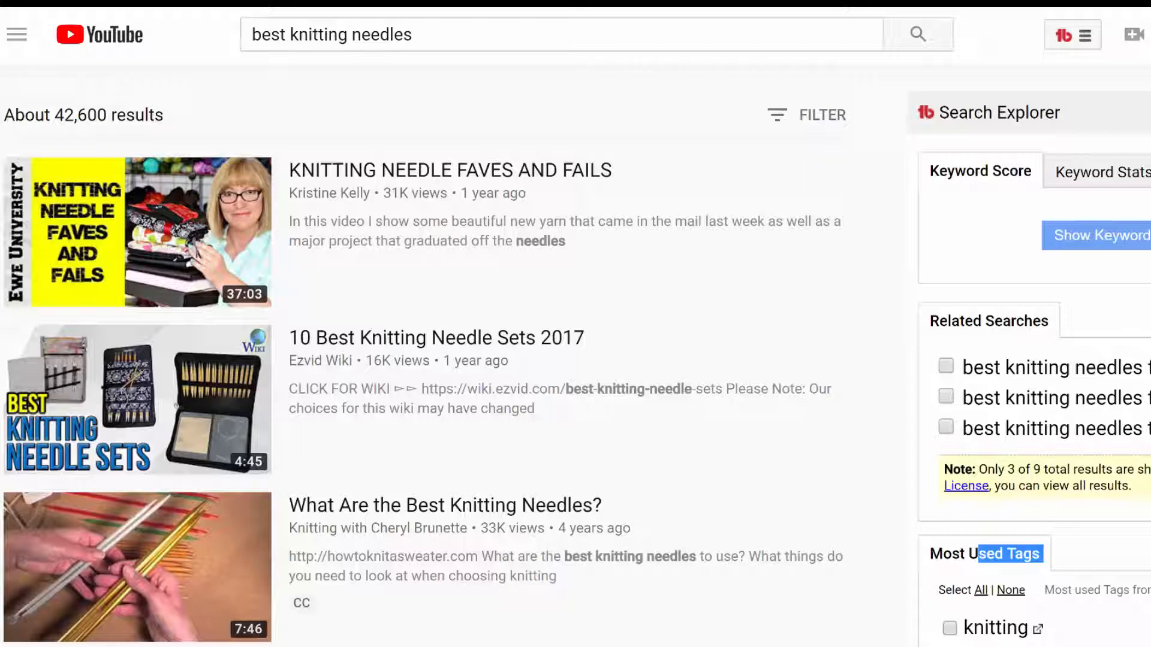
{"action": "scroll", "coordinate": [576, 359], "scroll_direction": "down", "scroll_amount": 3}
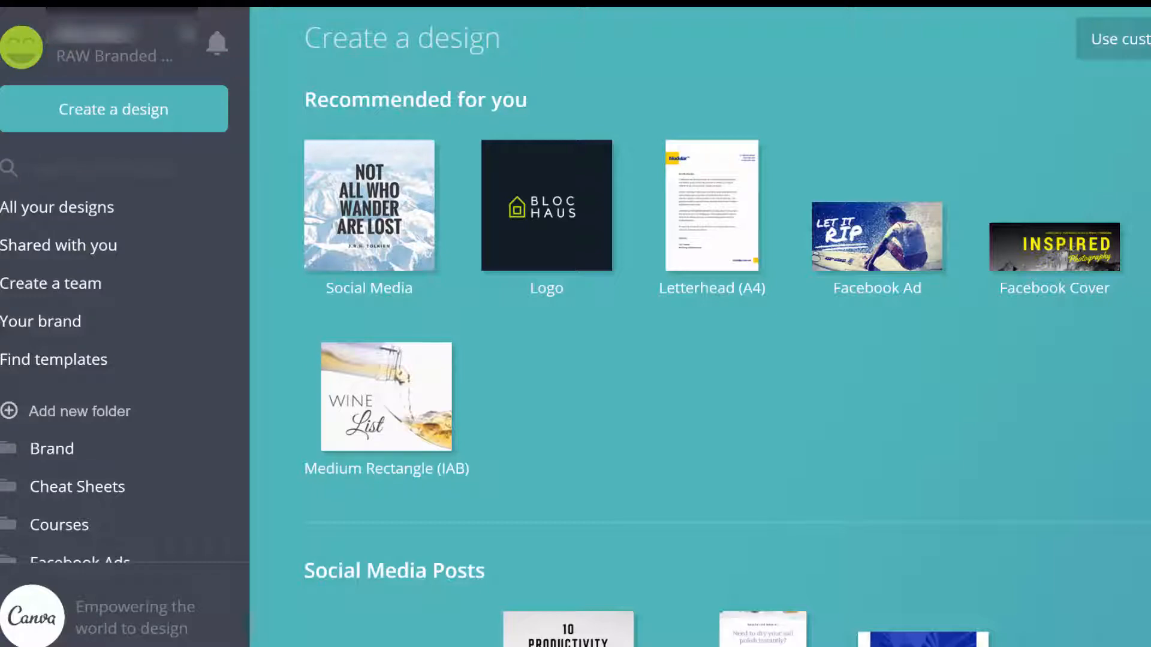
Create a new YouTube Thumbnail design from the Social Media & Email Headers formats
{"action": "scroll", "coordinate": [700, 327], "scroll_direction": "down", "scroll_amount": 20}
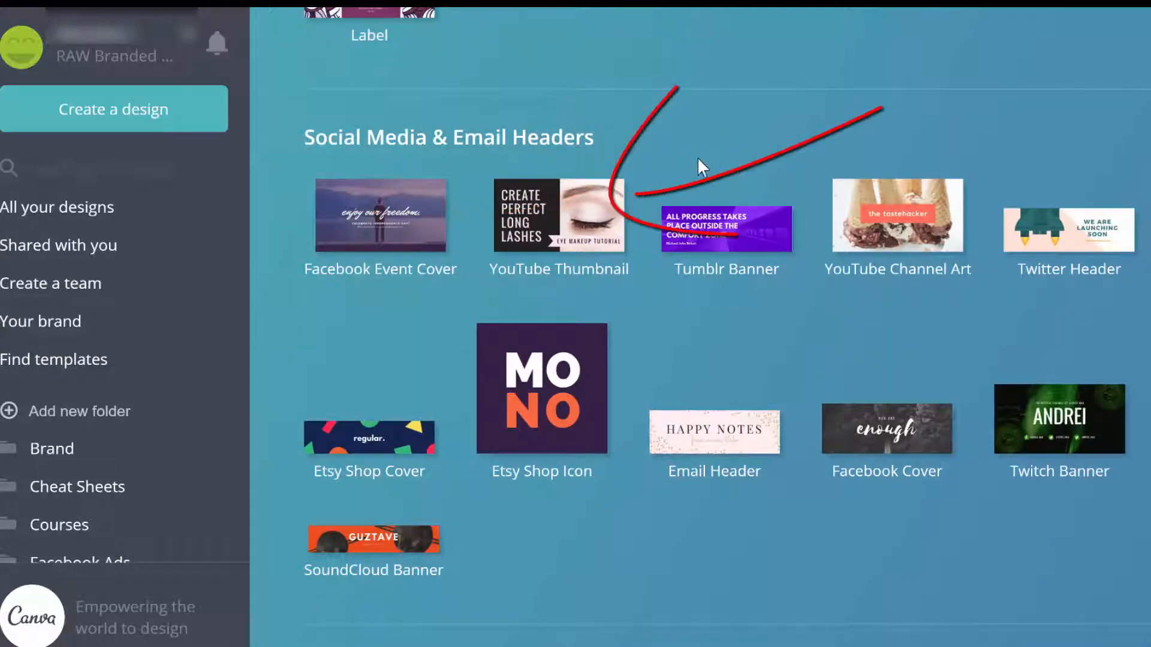
{"action": "left_click", "coordinate": [576, 211]}
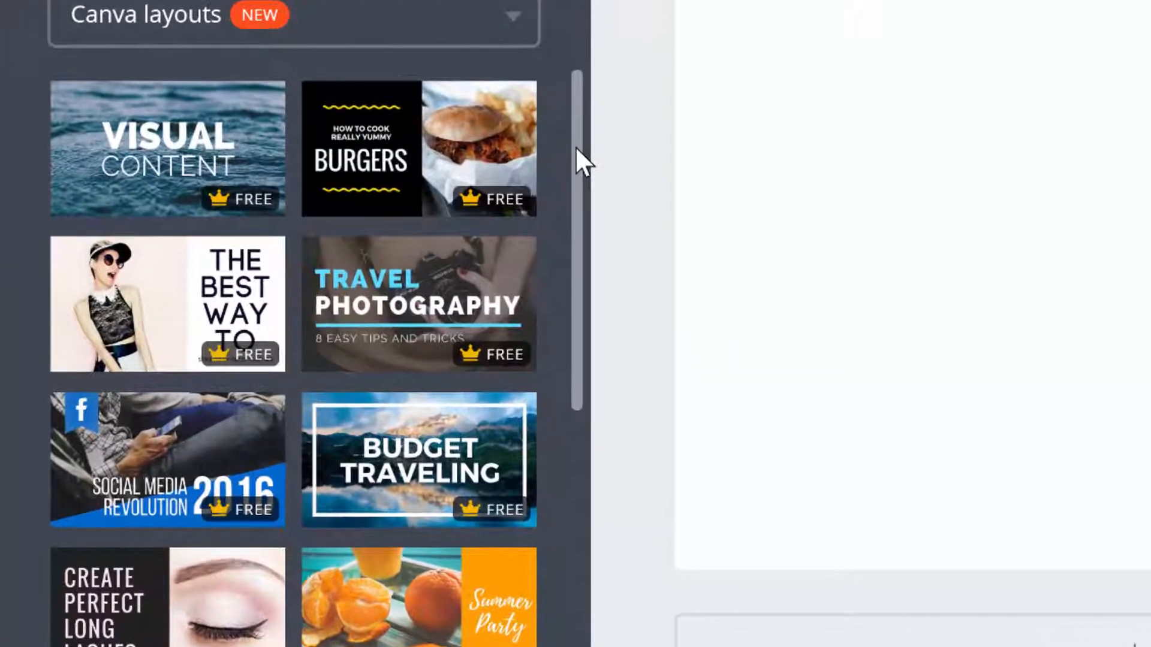
{"action": "left_click_drag", "start_coordinate": [574, 146], "coordinate": [555, 190]}
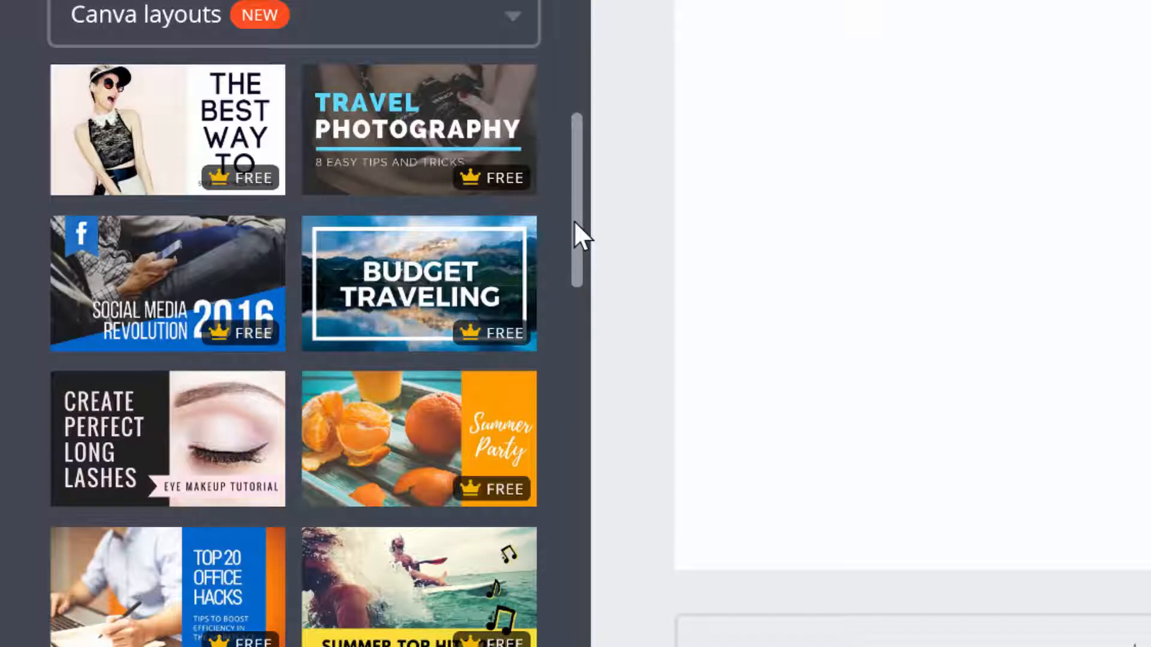
{"action": "left_click_drag", "start_coordinate": [577, 227], "coordinate": [583, 193]}
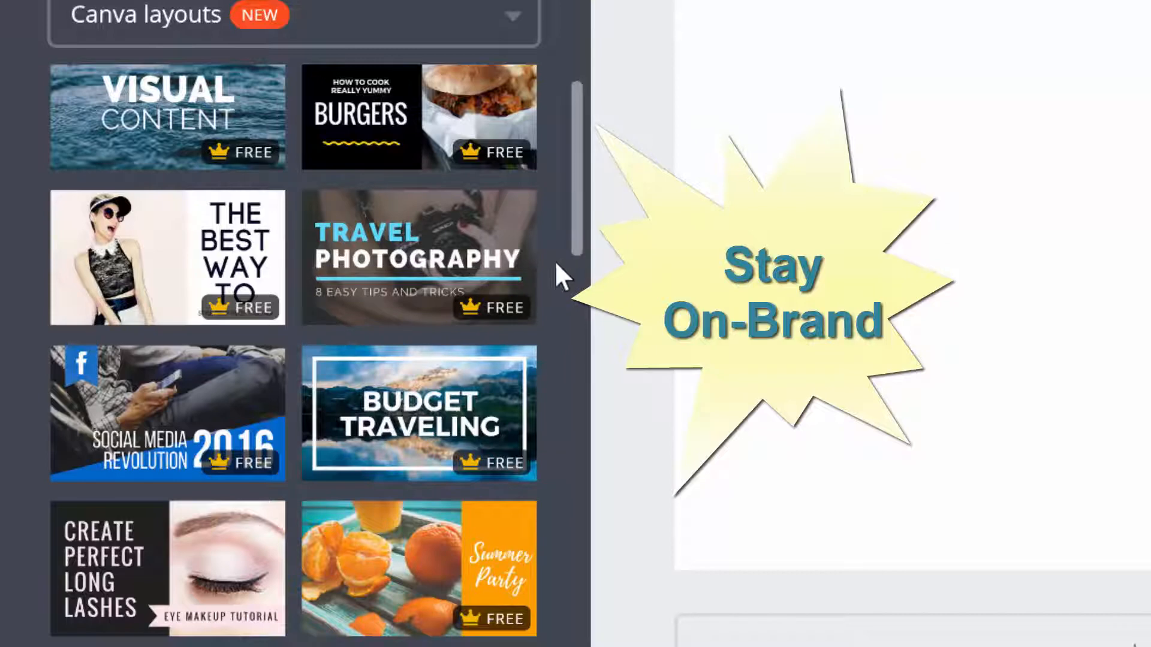
{"action": "left_click_drag", "start_coordinate": [576, 179], "coordinate": [574, 312]}
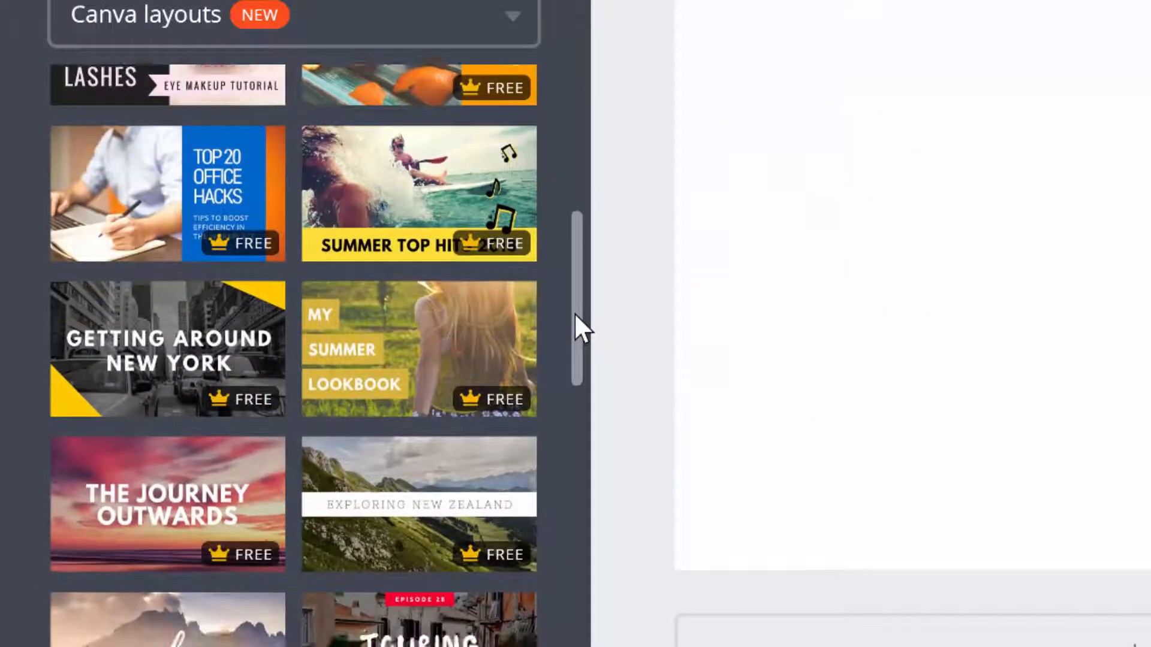
Apply the free 'My Summer Lookbook' layout to the thumbnail canvas
{"action": "left_click", "coordinate": [496, 343]}
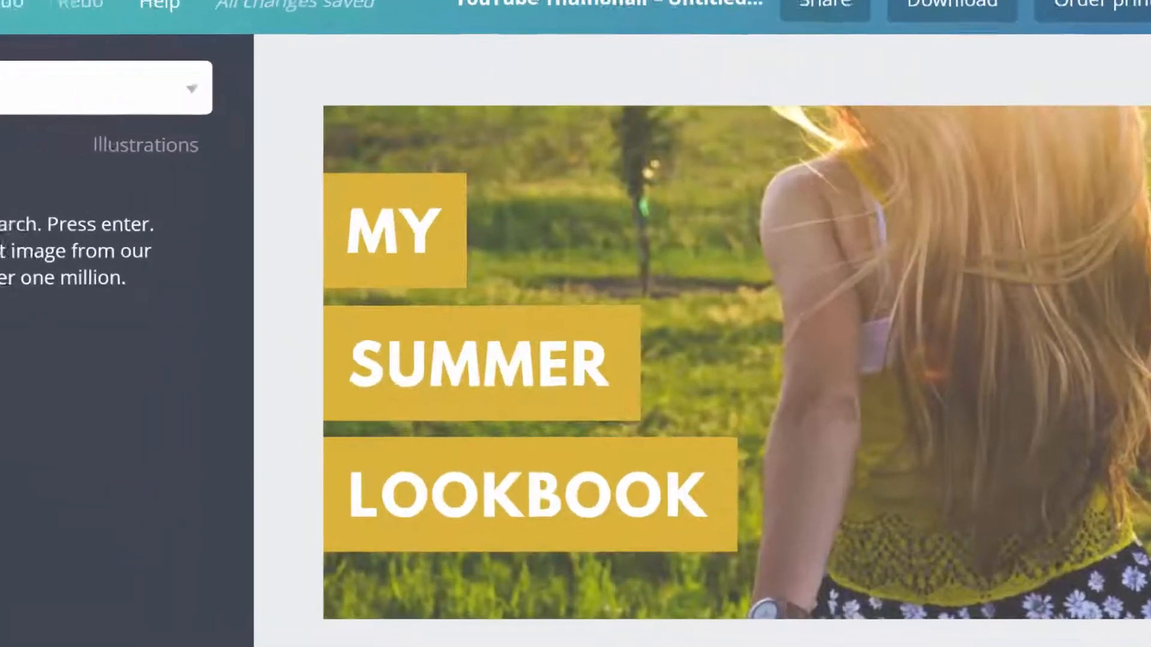
Search Canva photos for 'knitting needles' and place a yarn-and-needles photo on the thumbnail
{"action": "type", "text": "knitting n"}
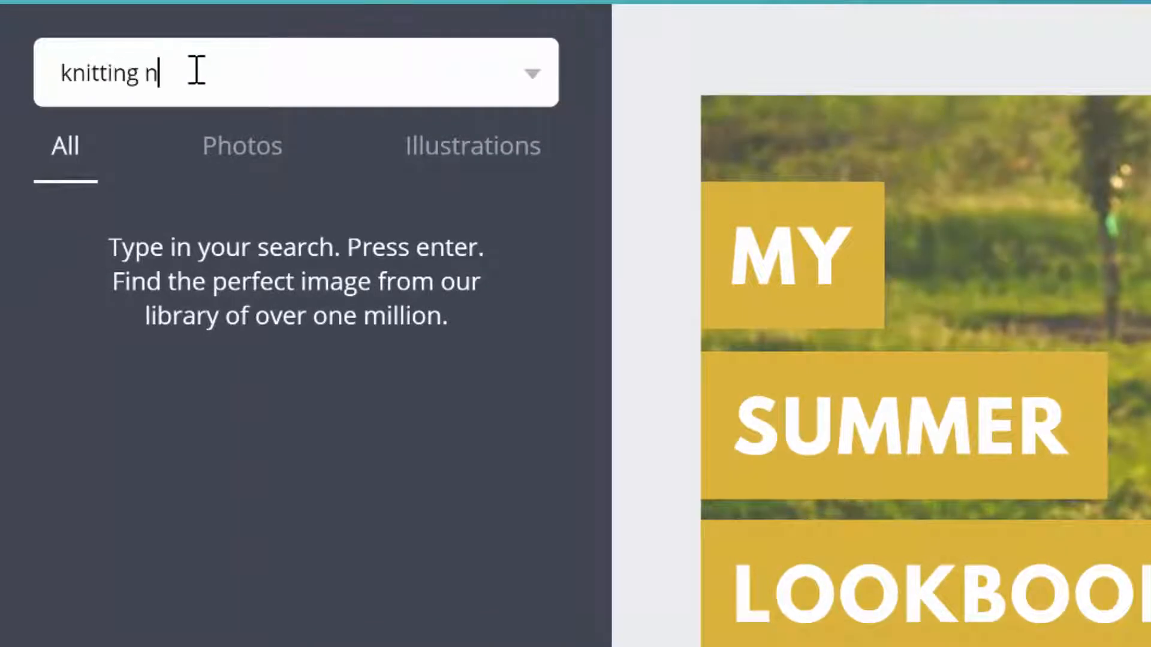
{"action": "type", "text": "eedles"}
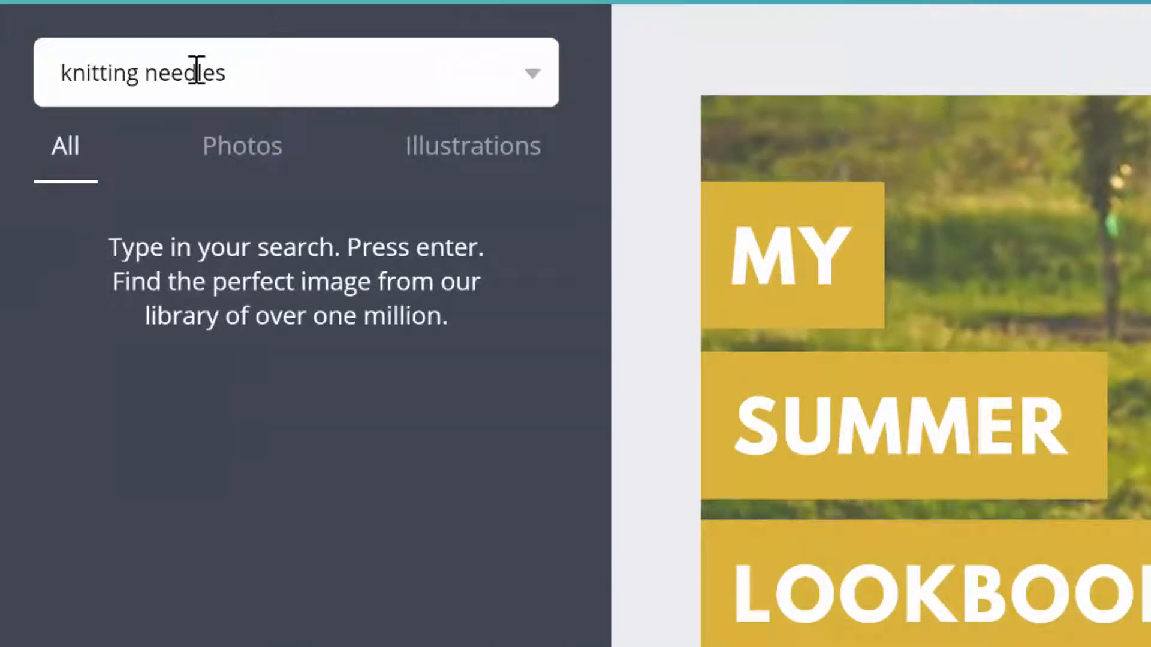
{"action": "key", "text": "Return"}
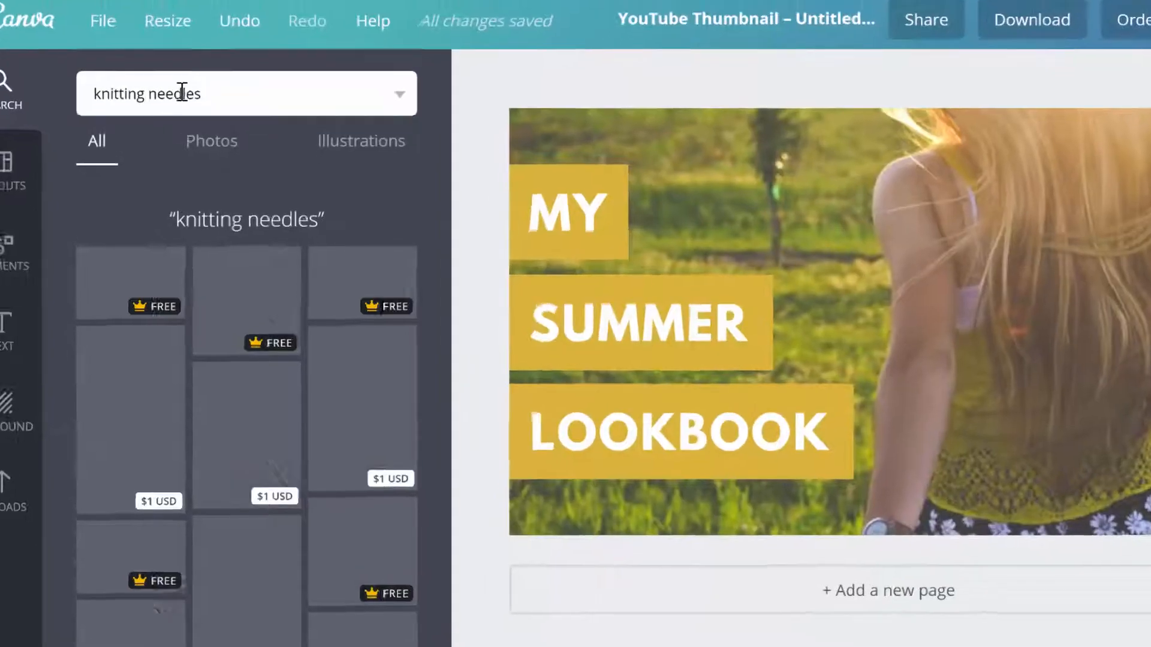
{"action": "left_click_drag", "start_coordinate": [435, 305], "coordinate": [534, 606]}
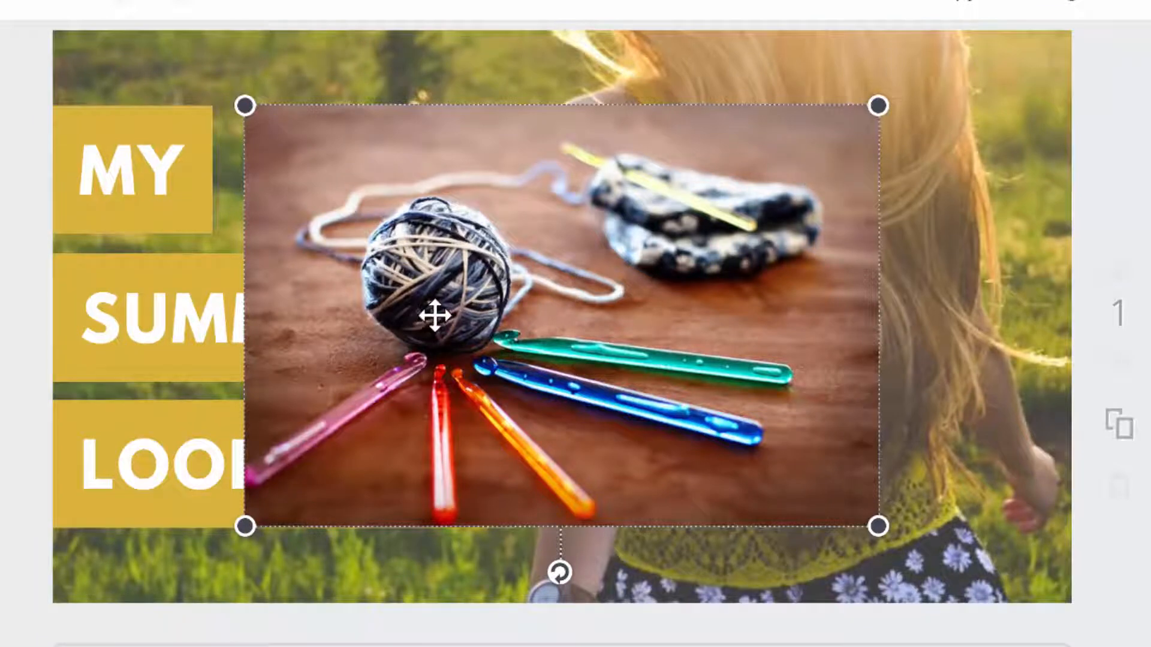
Drag the yarn and crochet-needle photo onto the page to make it the background
{"action": "left_click_drag", "start_coordinate": [437, 290], "coordinate": [578, 145]}
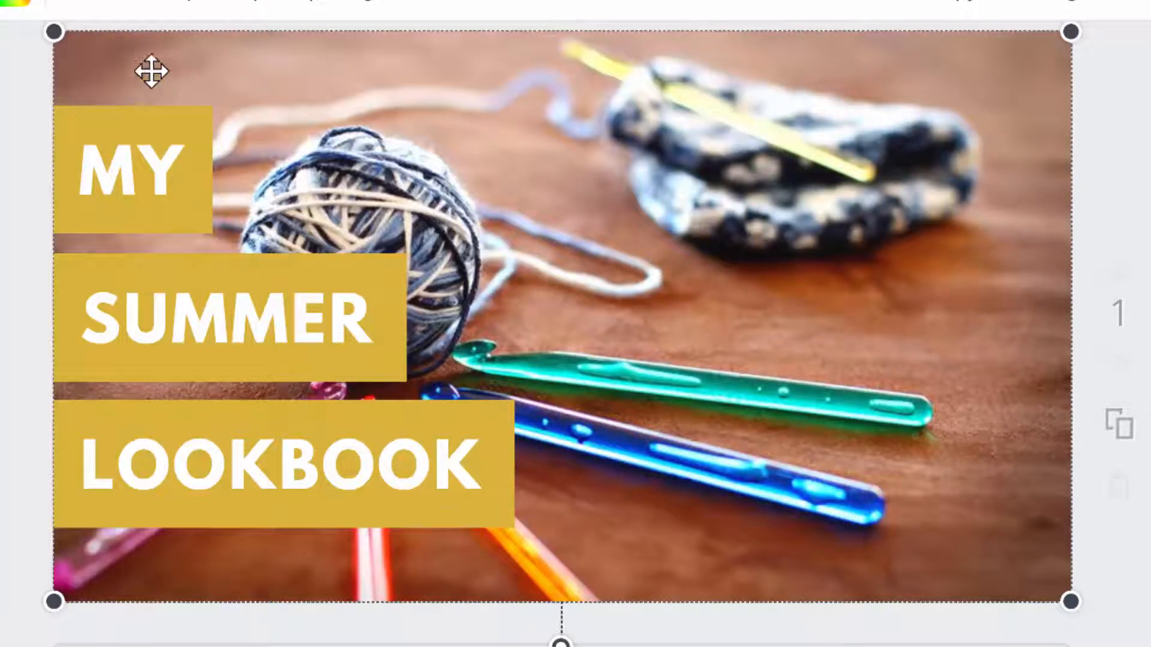
Adjust the background photo's filter to brightness +27 and contrast 0
{"action": "left_click", "coordinate": [90, 9]}
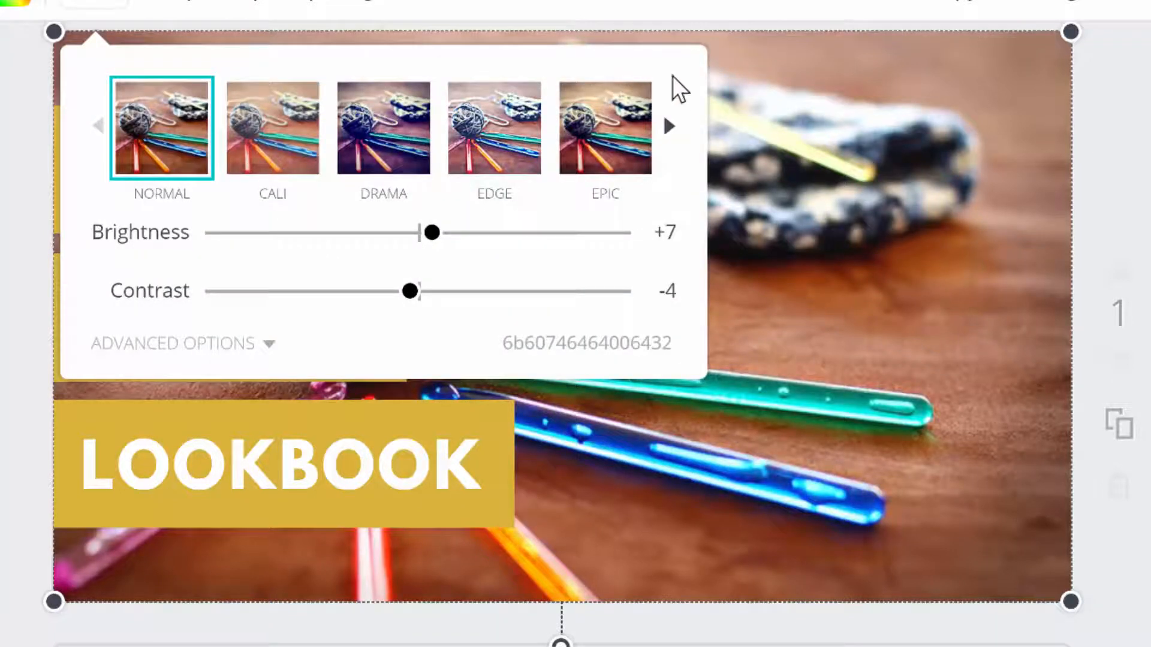
{"action": "left_click", "coordinate": [664, 130]}
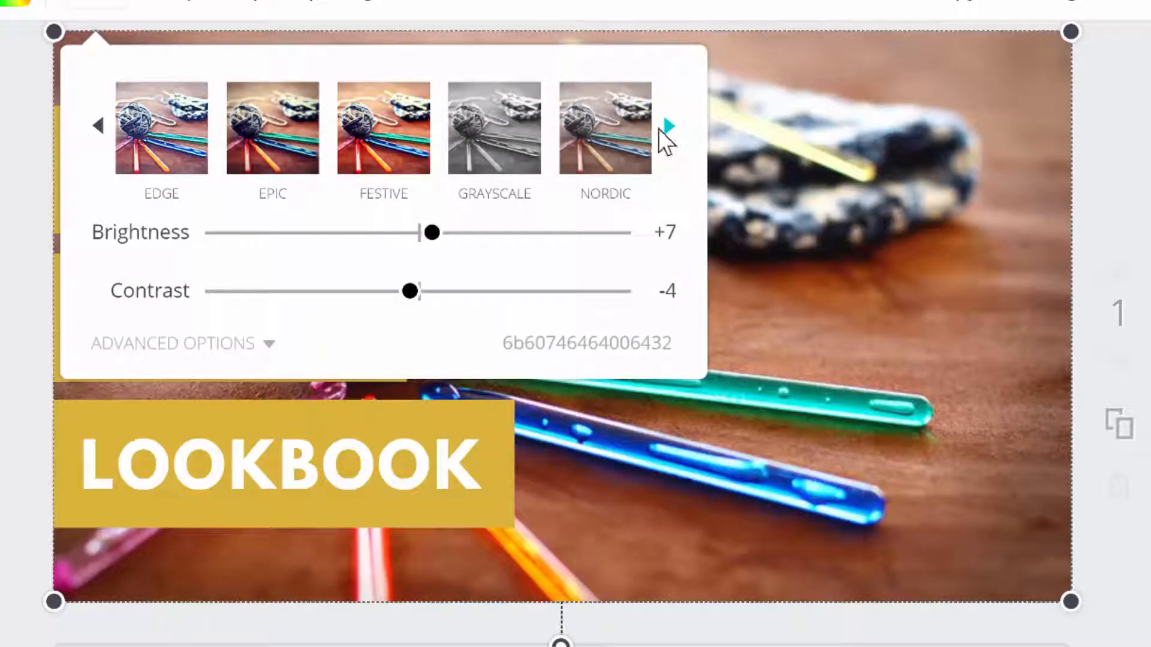
{"action": "left_click", "coordinate": [98, 128]}
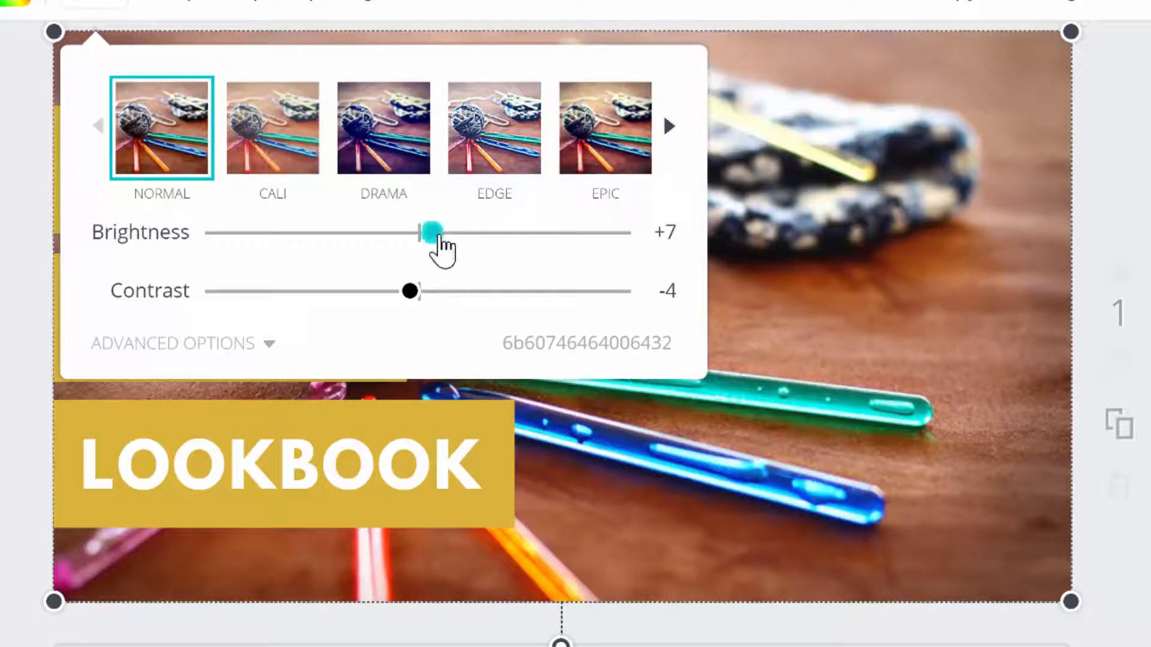
{"action": "left_click_drag", "start_coordinate": [442, 236], "coordinate": [475, 237]}
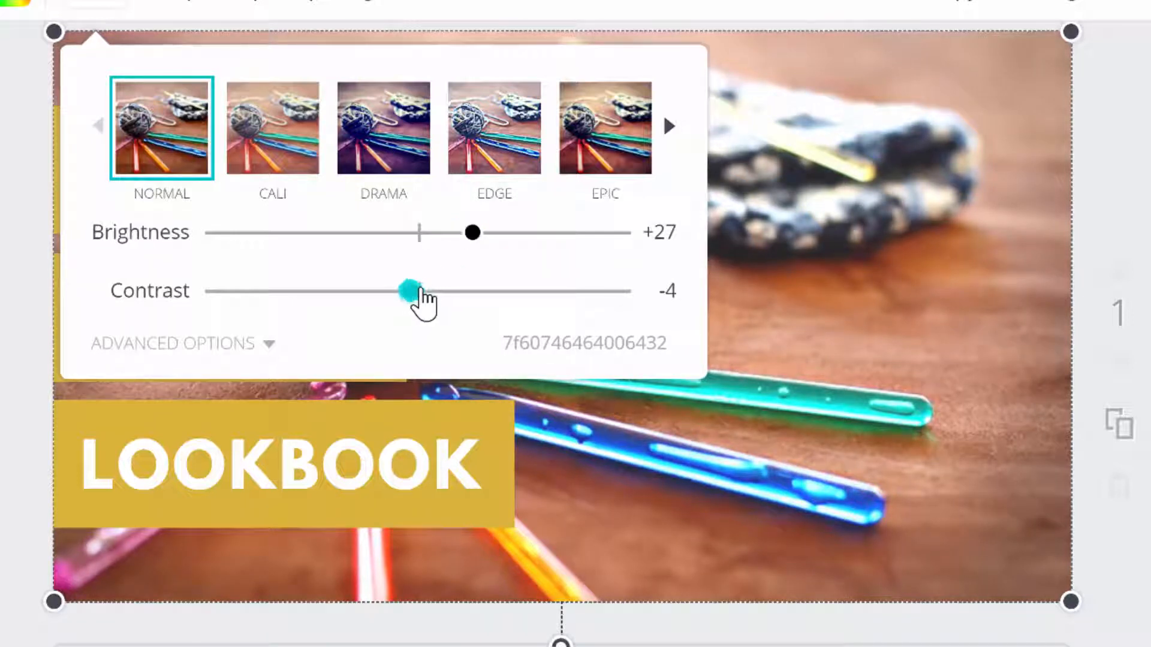
{"action": "left_click_drag", "start_coordinate": [426, 287], "coordinate": [434, 285]}
Tint the background photo toward pink at +82 using the advanced adjustments
{"action": "left_click", "coordinate": [244, 343]}
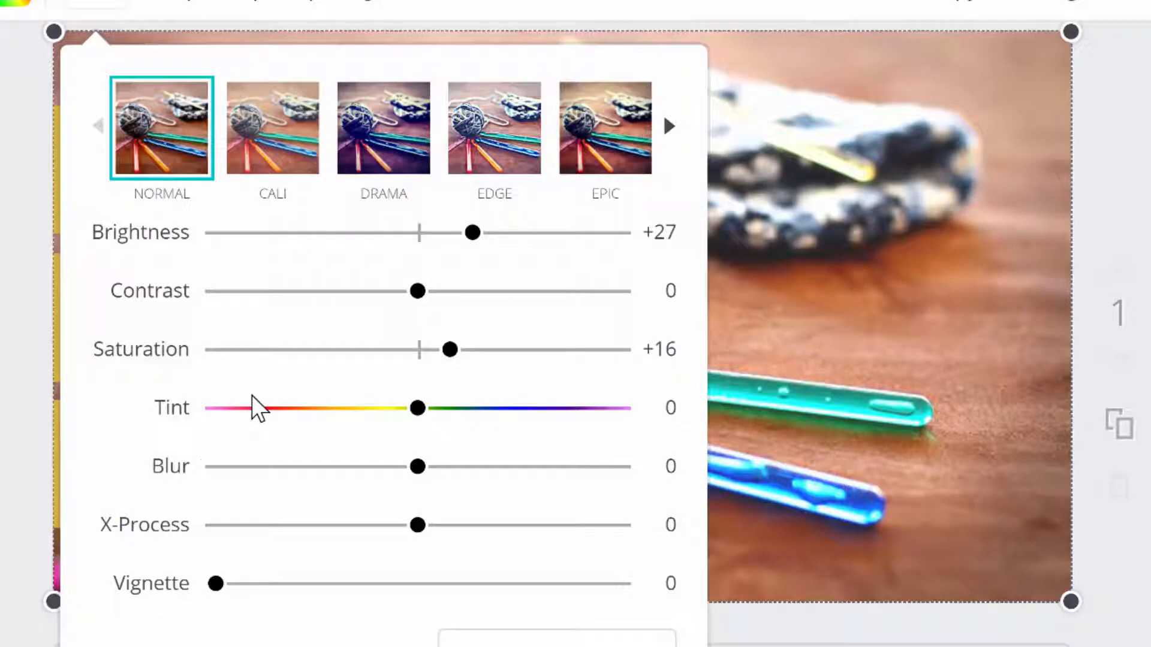
{"action": "left_click_drag", "start_coordinate": [424, 410], "coordinate": [585, 379]}
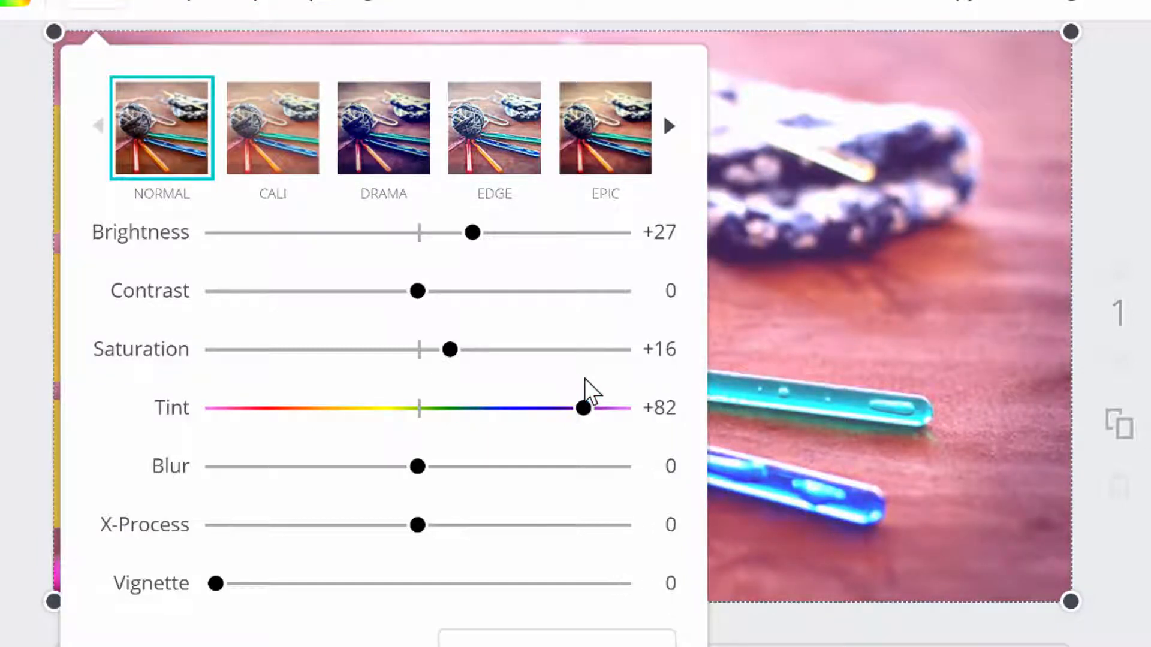
{"action": "left_click", "coordinate": [895, 260]}
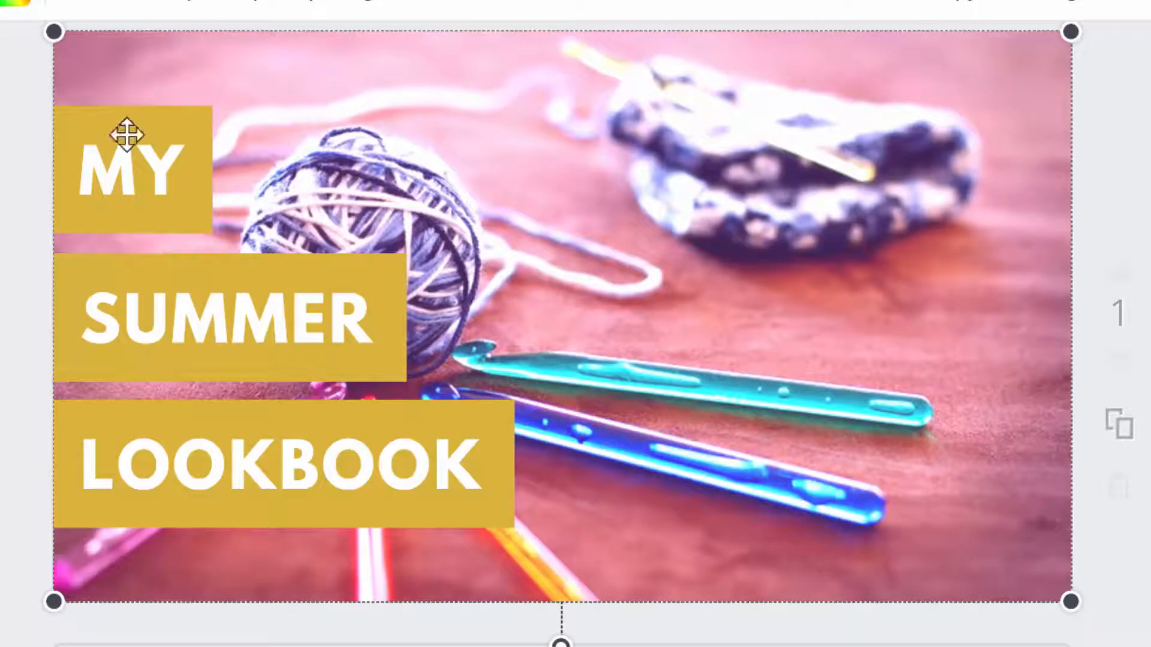
Delete the word 'MY' from the top headline text box
{"action": "left_click", "coordinate": [146, 183]}
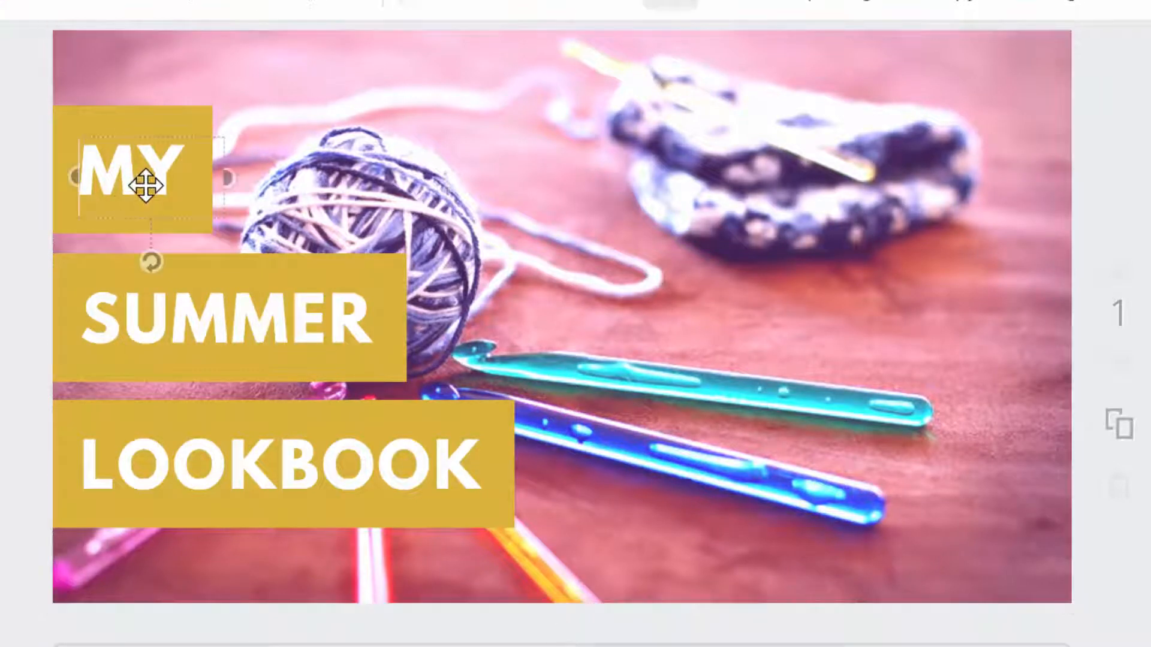
{"action": "left_click", "coordinate": [175, 162]}
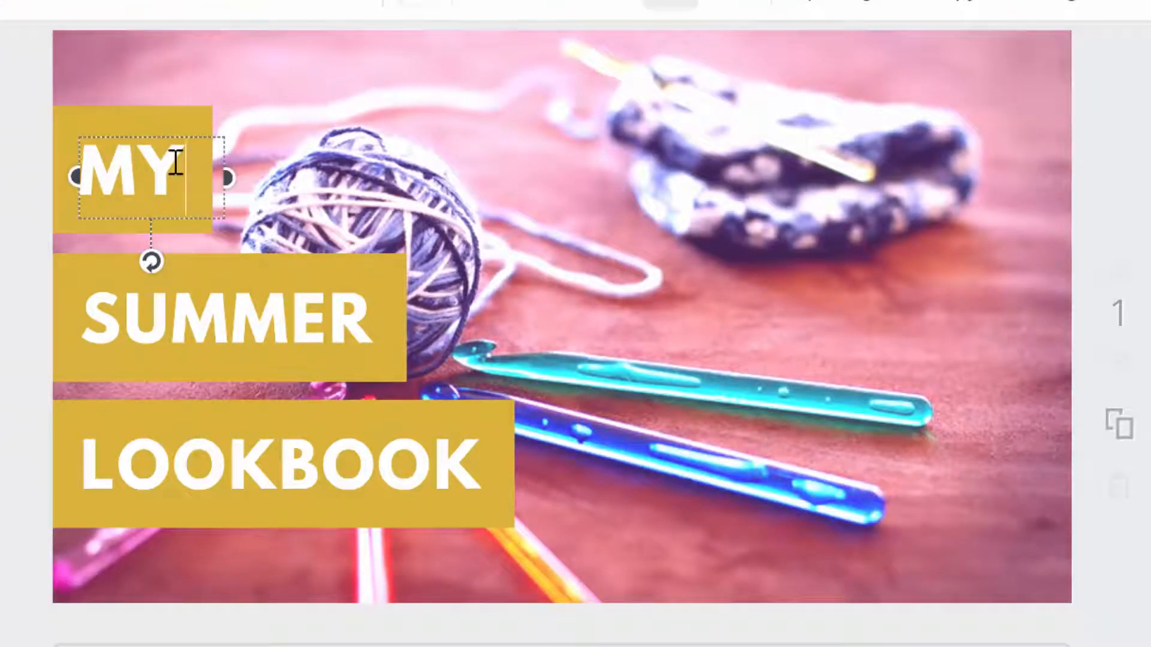
{"action": "key", "text": "BackSpace"}
{"action": "key", "text": "BackSpace"}
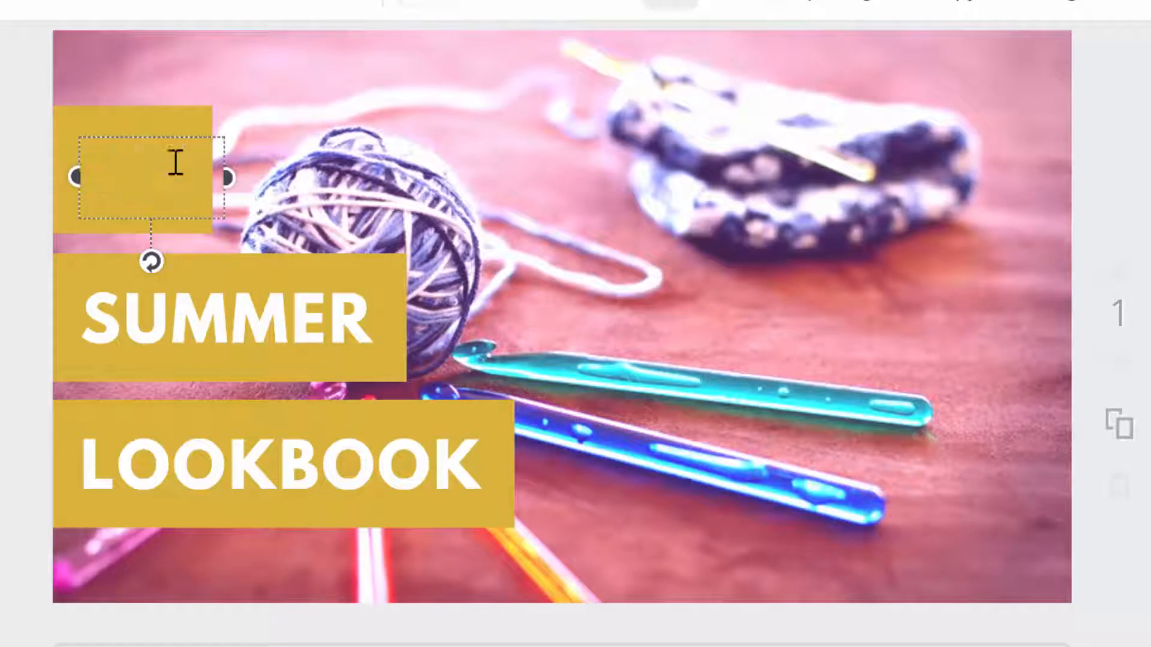